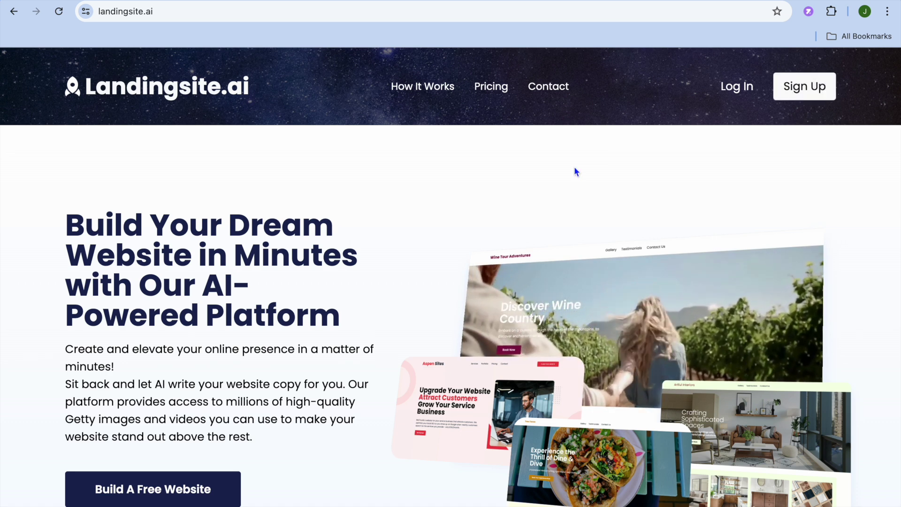
Scroll the Landingsite.ai homepage and go to the website builder app.
{"action": "scroll", "coordinate": [483, 217], "scroll_direction": "down", "scroll_amount": 9}
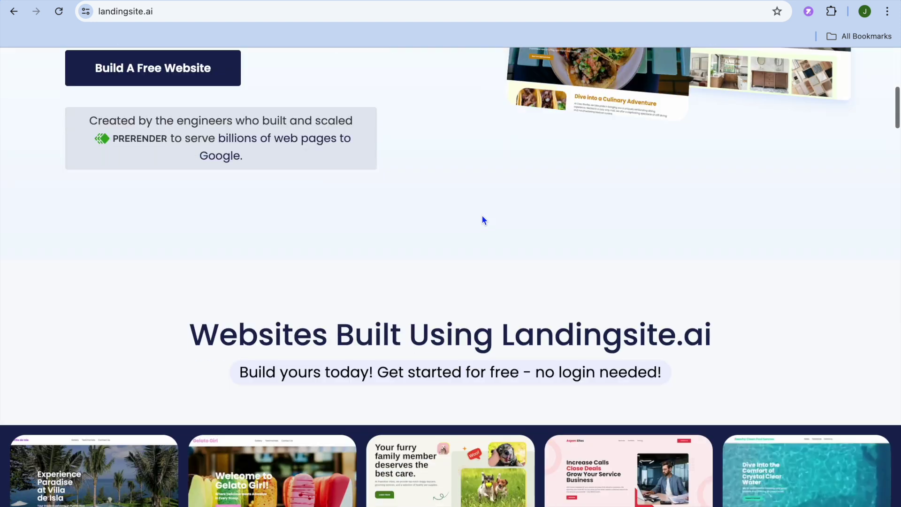
{"action": "scroll", "coordinate": [484, 220], "scroll_direction": "down", "scroll_amount": 3}
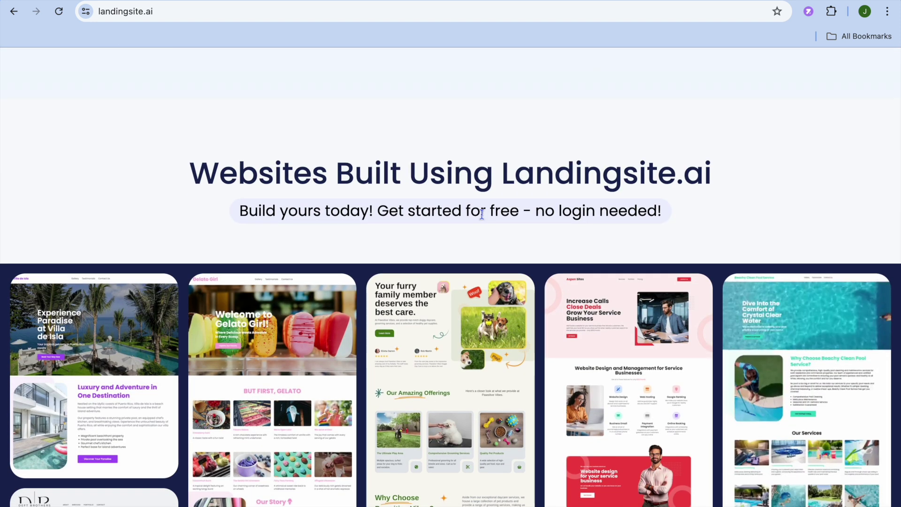
{"action": "scroll", "coordinate": [482, 214], "scroll_direction": "down", "scroll_amount": 1}
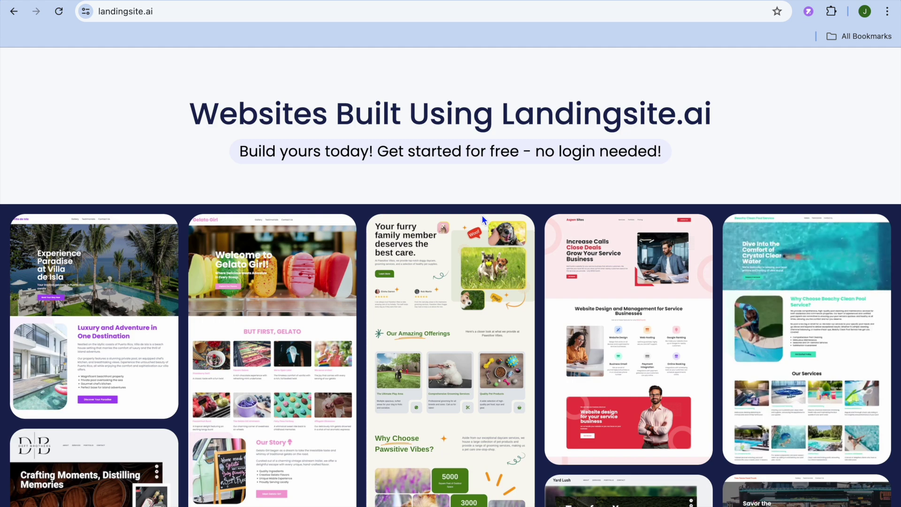
{"action": "scroll", "coordinate": [482, 215], "scroll_direction": "down", "scroll_amount": 6}
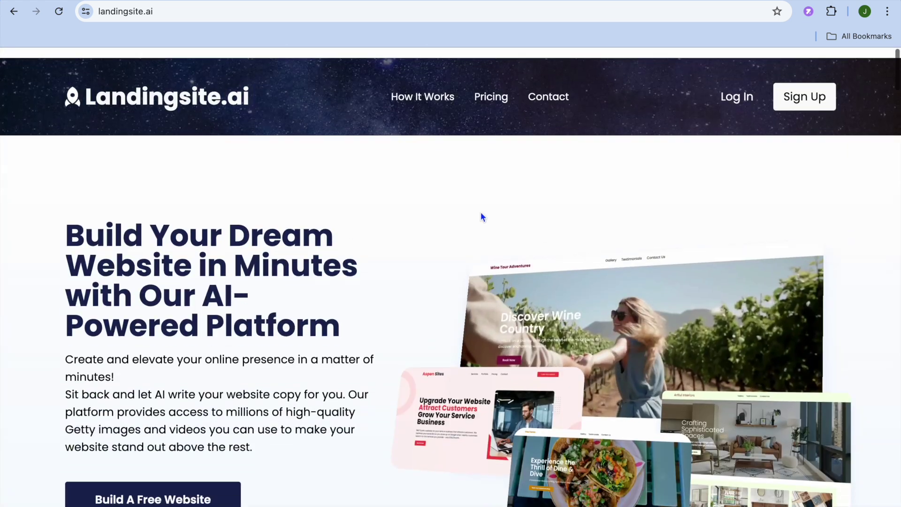
{"action": "left_click", "coordinate": [368, 10]}
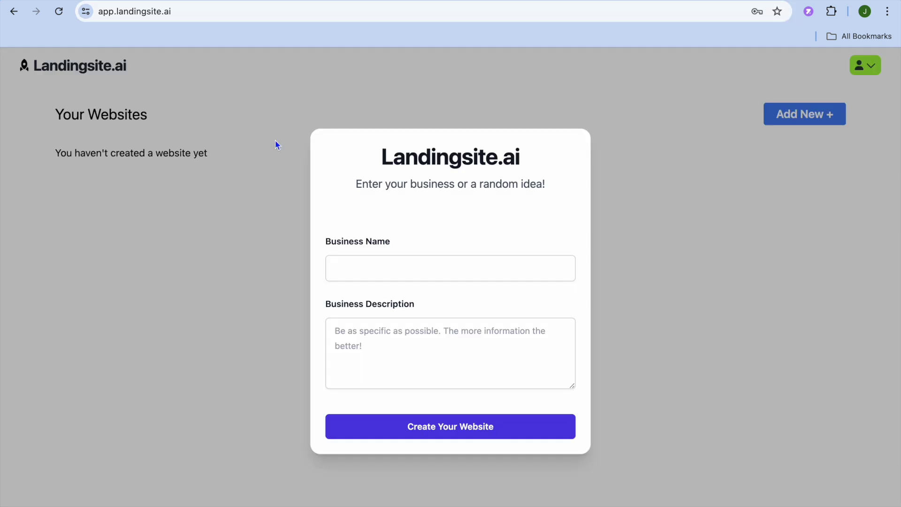
Enter JASON TUTORIALS as business name, paste the ocean-and-surfing art description, and create the website.
{"action": "left_click", "coordinate": [342, 261]}
{"action": "left_click", "coordinate": [409, 299]}
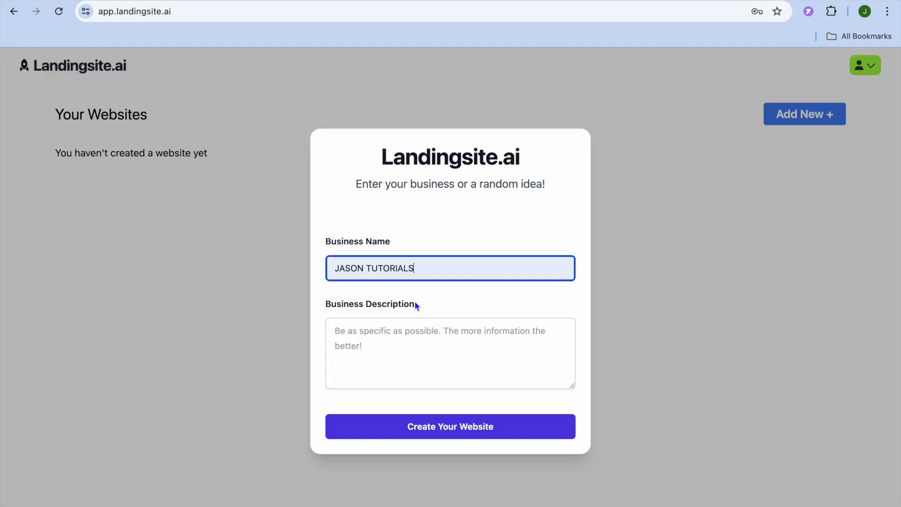
{"action": "left_click", "coordinate": [364, 343]}
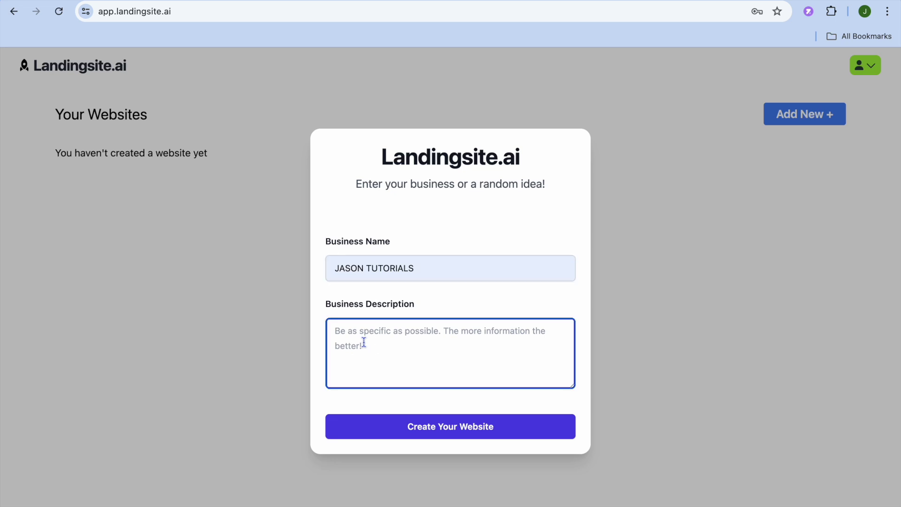
{"action": "right_click", "coordinate": [364, 343]}
{"action": "left_click", "coordinate": [382, 402]}
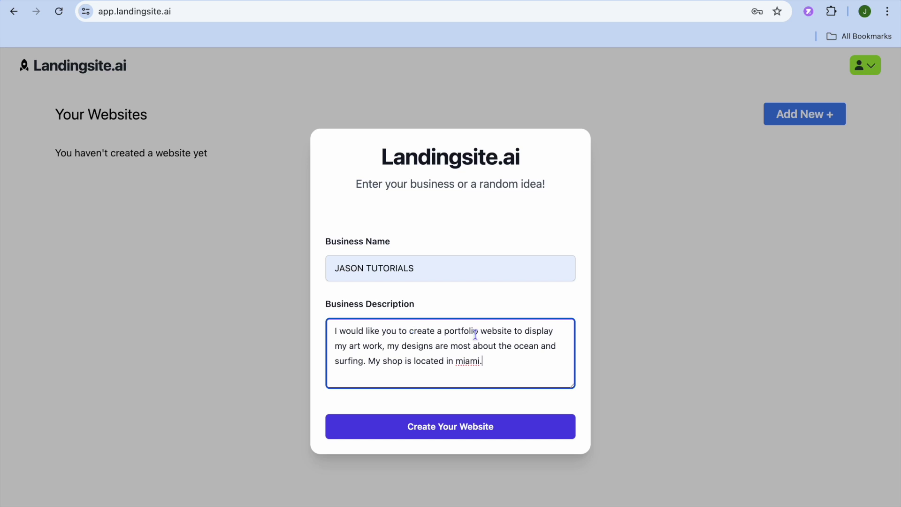
{"action": "left_click", "coordinate": [478, 434]}
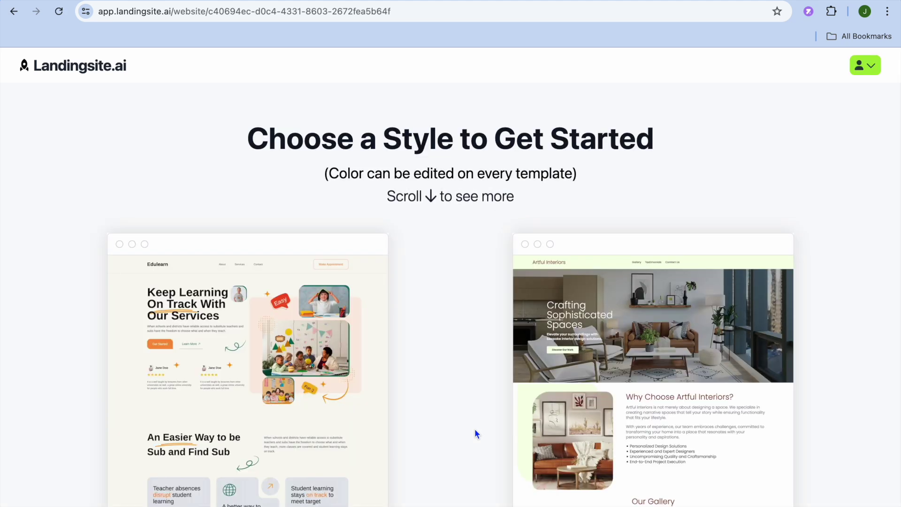
Choose the Design Focused Website template.
{"action": "scroll", "coordinate": [475, 433], "scroll_direction": "down", "scroll_amount": 4}
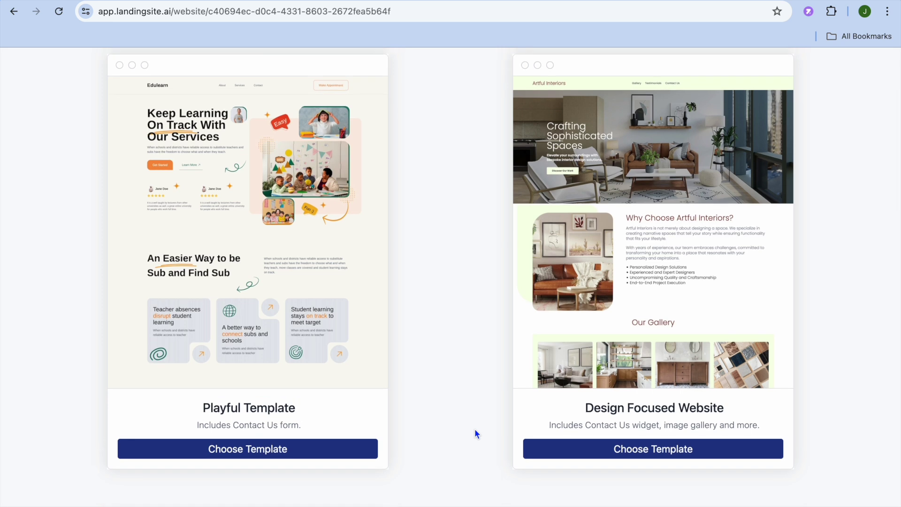
{"action": "left_click", "coordinate": [641, 452]}
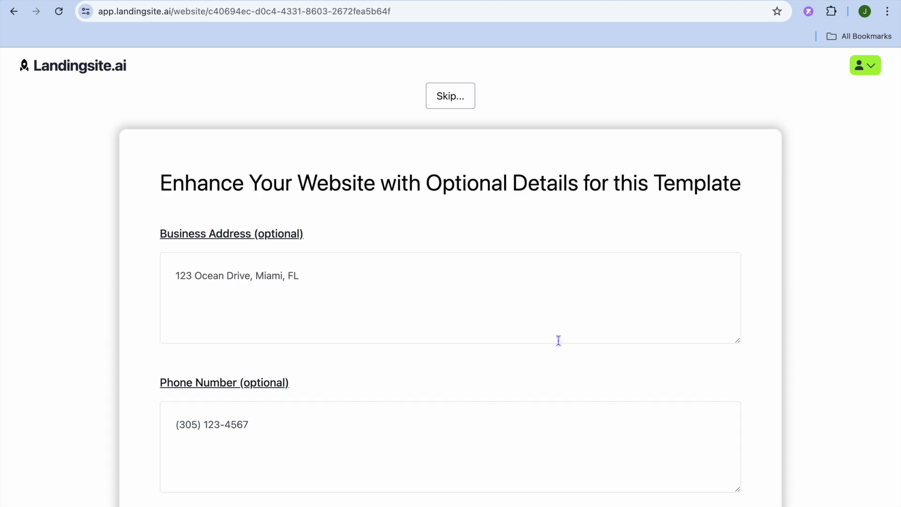
Skip the optional address and phone details, then open the finished website once it is ready.
{"action": "scroll", "coordinate": [469, 282], "scroll_direction": "down", "scroll_amount": 2}
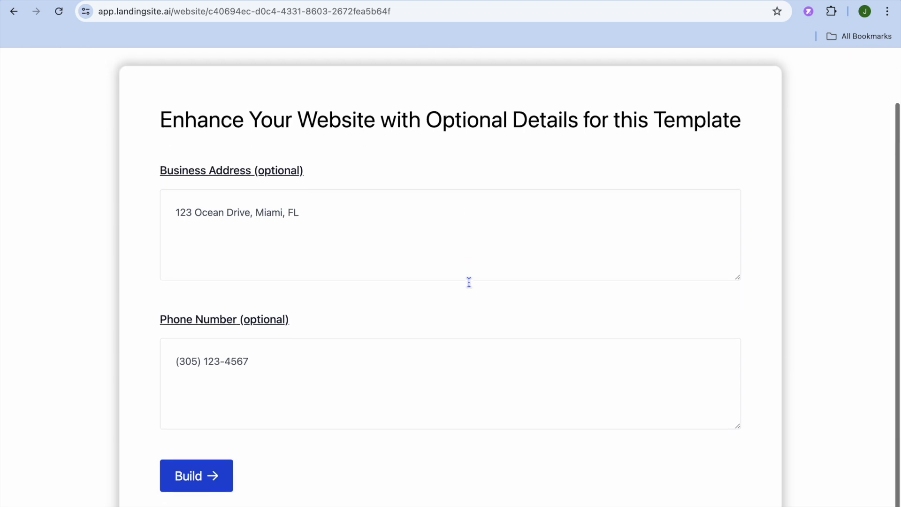
{"action": "scroll", "coordinate": [376, 360], "scroll_direction": "up", "scroll_amount": 2}
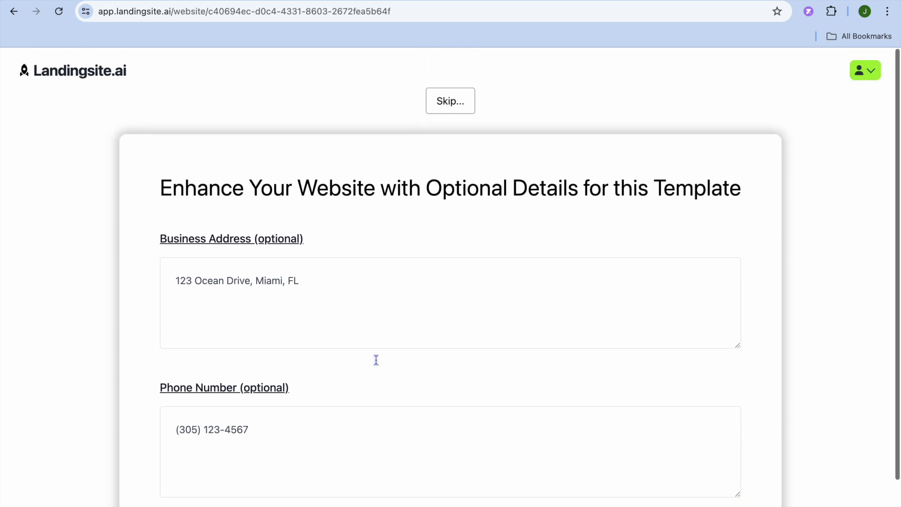
{"action": "left_click", "coordinate": [451, 94]}
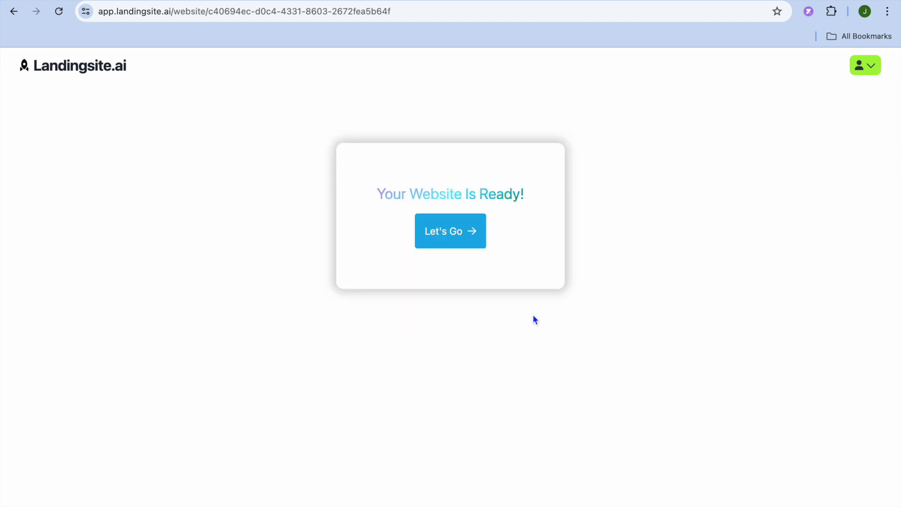
{"action": "left_click", "coordinate": [454, 240]}
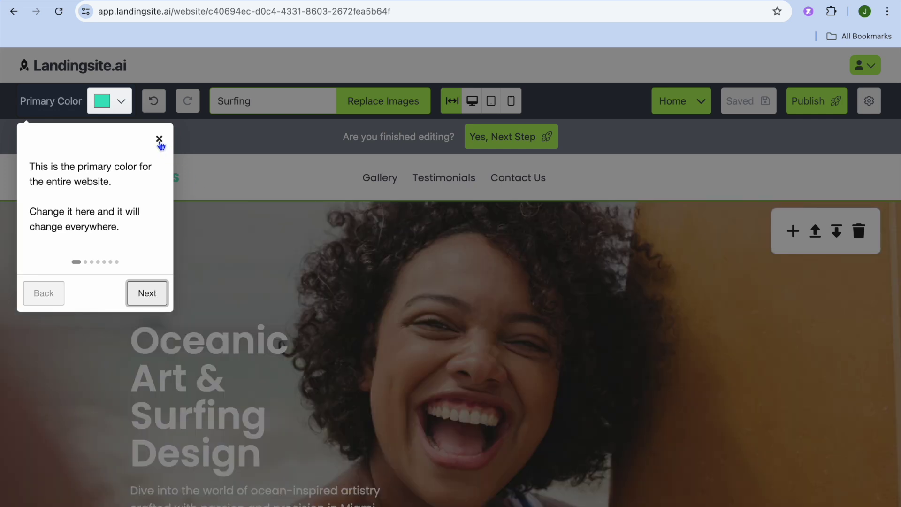
Dismiss the primary colour tip and scroll through the generated site to review it.
{"action": "left_click", "coordinate": [159, 140]}
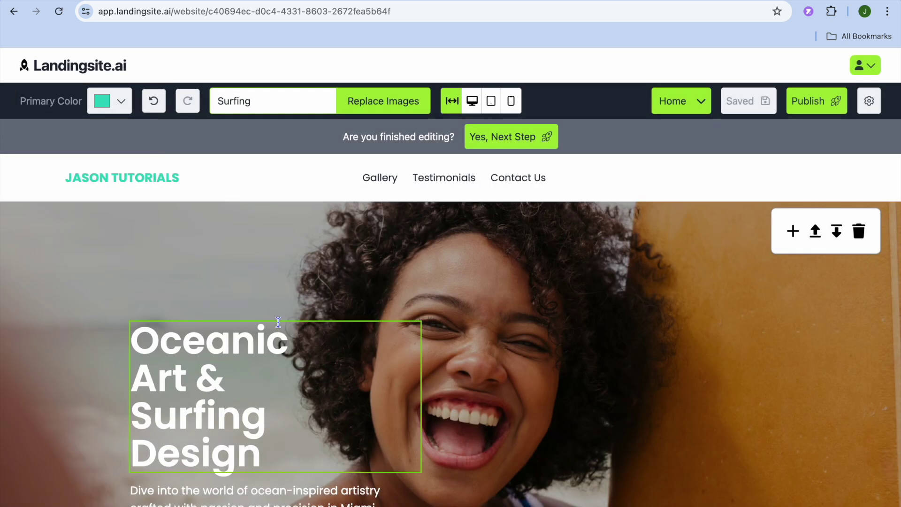
{"action": "scroll", "coordinate": [278, 324], "scroll_direction": "down", "scroll_amount": 10}
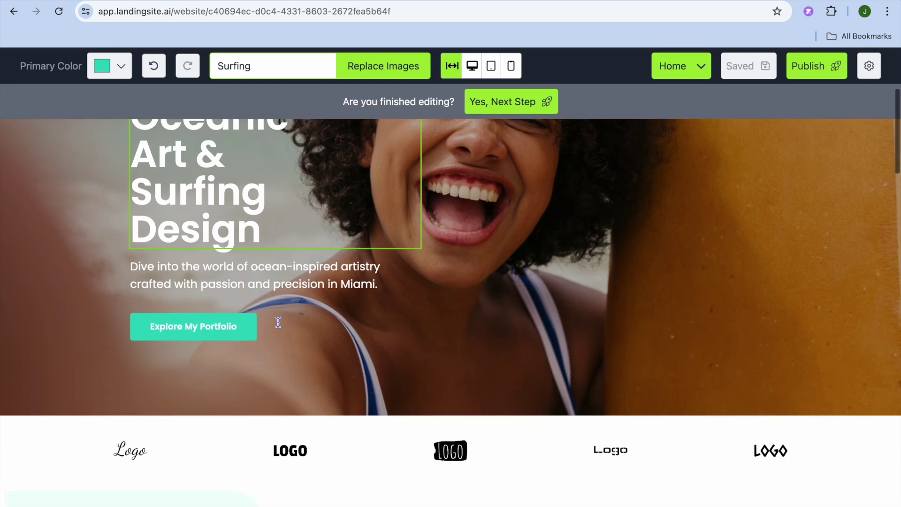
{"action": "scroll", "coordinate": [278, 328], "scroll_direction": "down", "scroll_amount": 12}
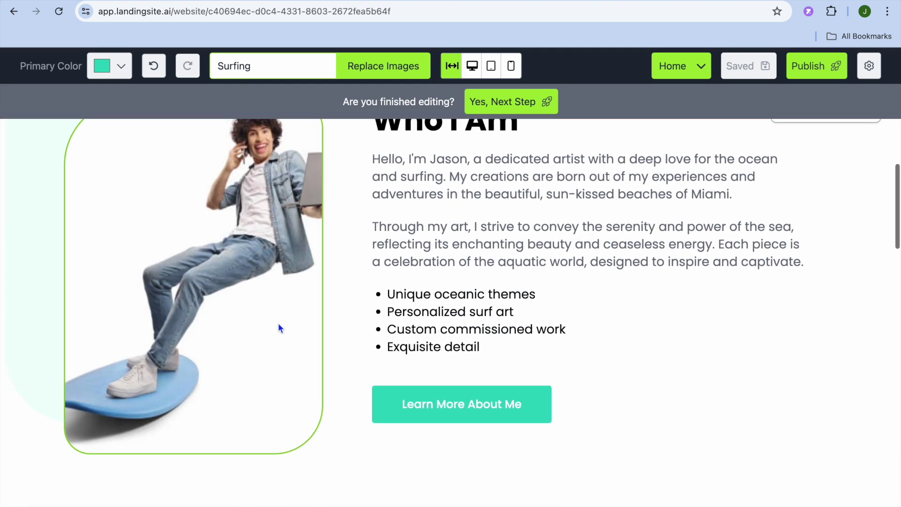
{"action": "scroll", "coordinate": [278, 327], "scroll_direction": "down", "scroll_amount": 20}
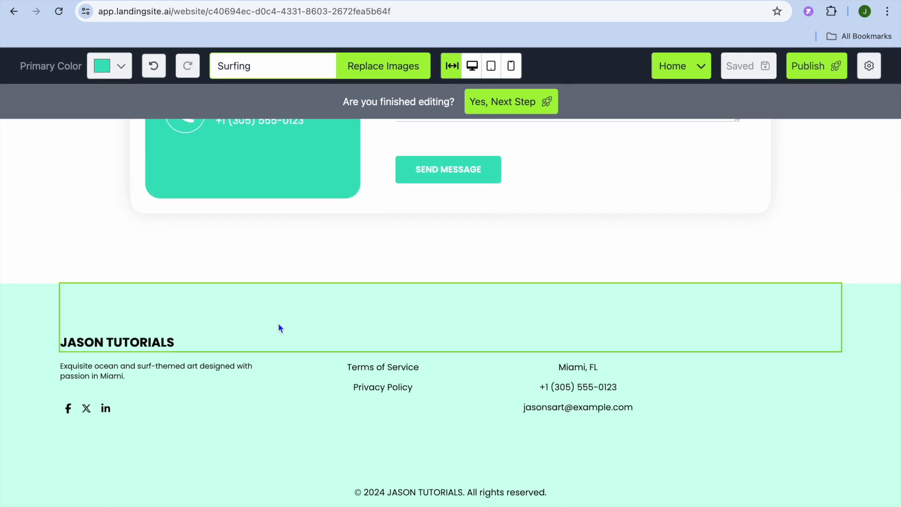
{"action": "scroll", "coordinate": [278, 323], "scroll_direction": "up", "scroll_amount": 20}
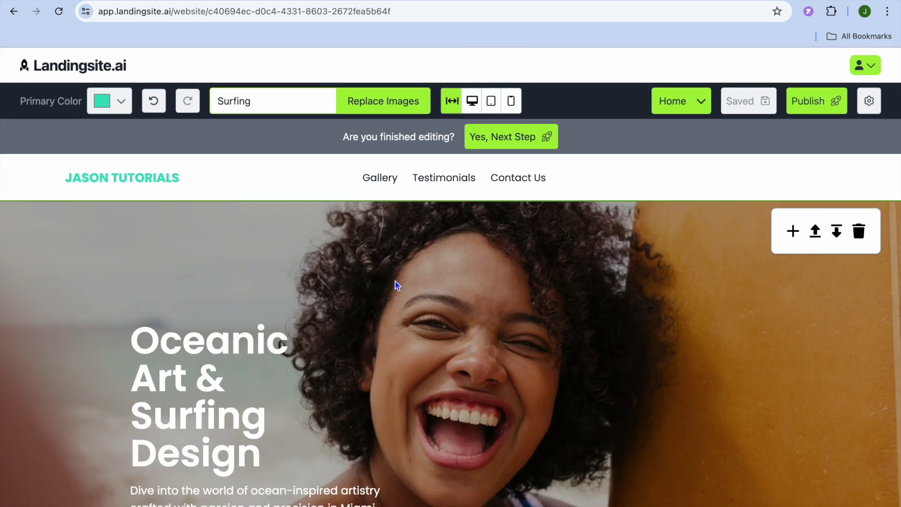
{"action": "left_click", "coordinate": [297, 280]}
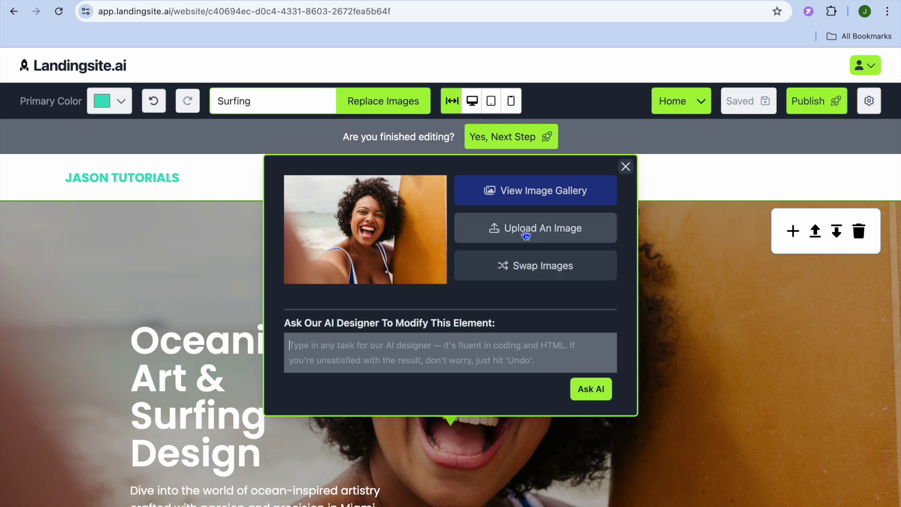
Swap the hero photo with the Who I Am section photo.
{"action": "left_click", "coordinate": [534, 274]}
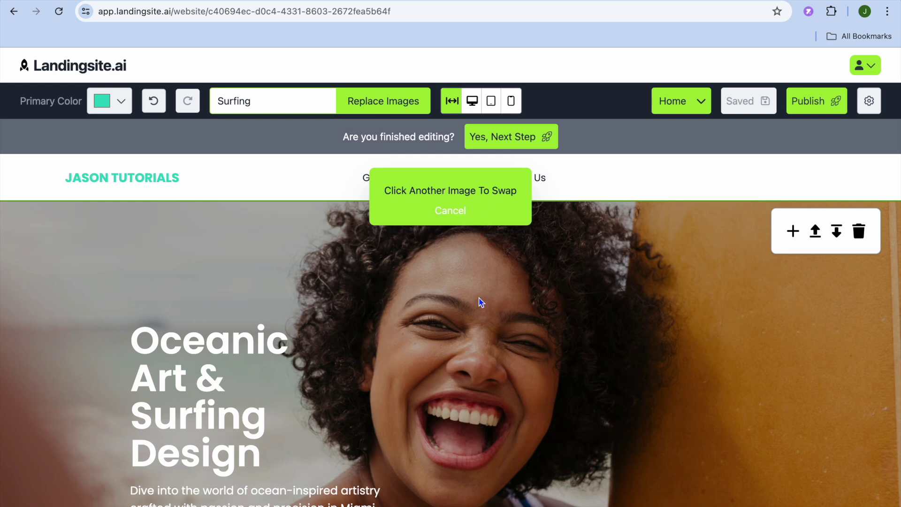
{"action": "scroll", "coordinate": [479, 301], "scroll_direction": "down", "scroll_amount": 10}
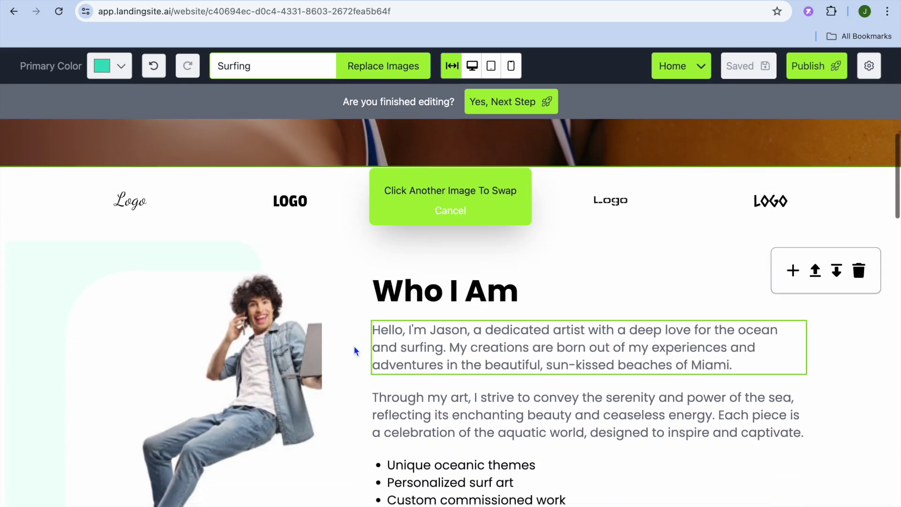
{"action": "left_click", "coordinate": [268, 359]}
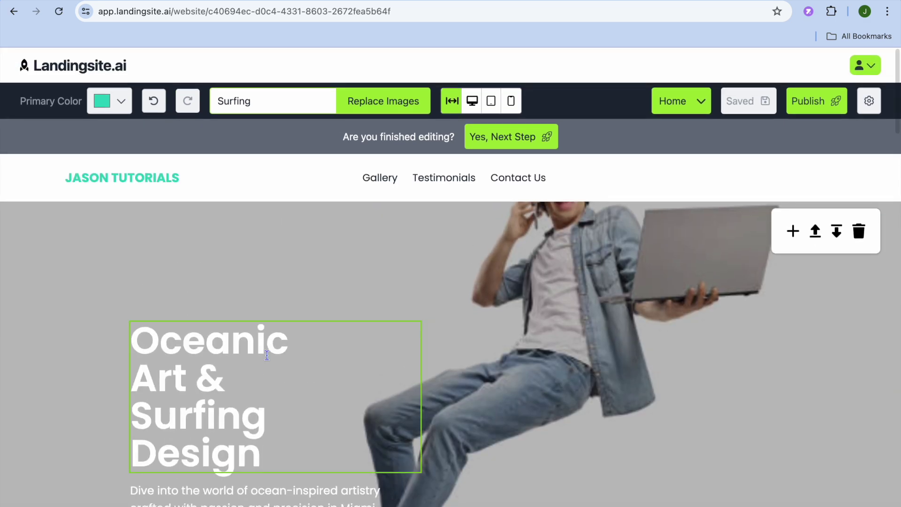
{"action": "scroll", "coordinate": [267, 356], "scroll_direction": "up", "scroll_amount": 15}
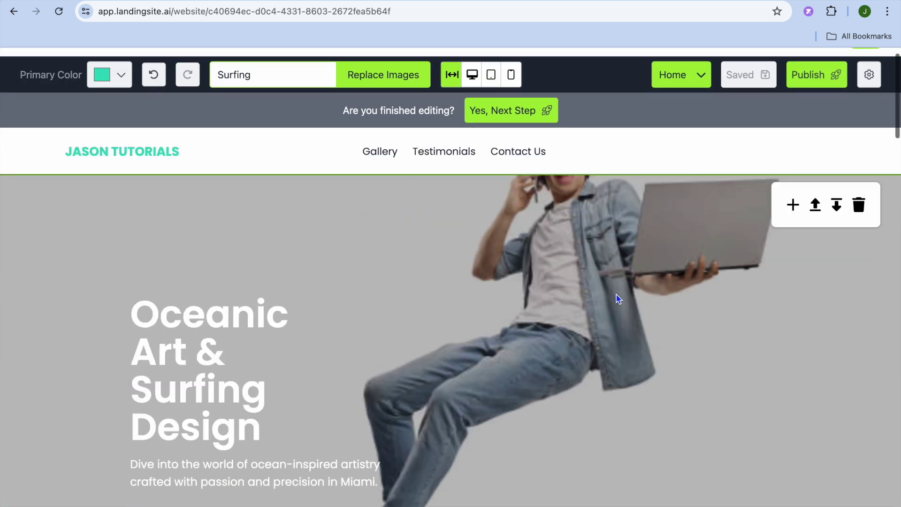
{"action": "scroll", "coordinate": [616, 298], "scroll_direction": "up", "scroll_amount": 1}
Swap again so the laughing woman-with-surfboard photo ends up in the hero.
{"action": "left_click", "coordinate": [540, 298]}
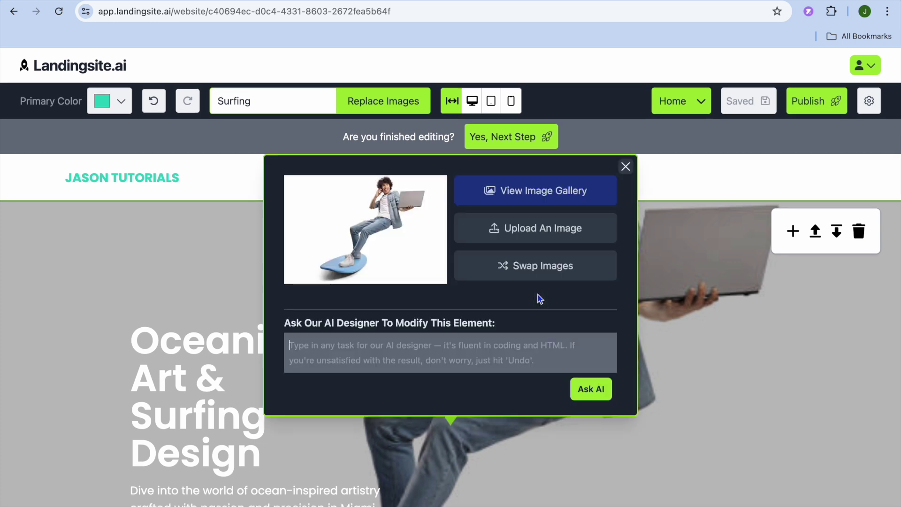
{"action": "left_click", "coordinate": [541, 275]}
{"action": "scroll", "coordinate": [424, 356], "scroll_direction": "down", "scroll_amount": 8}
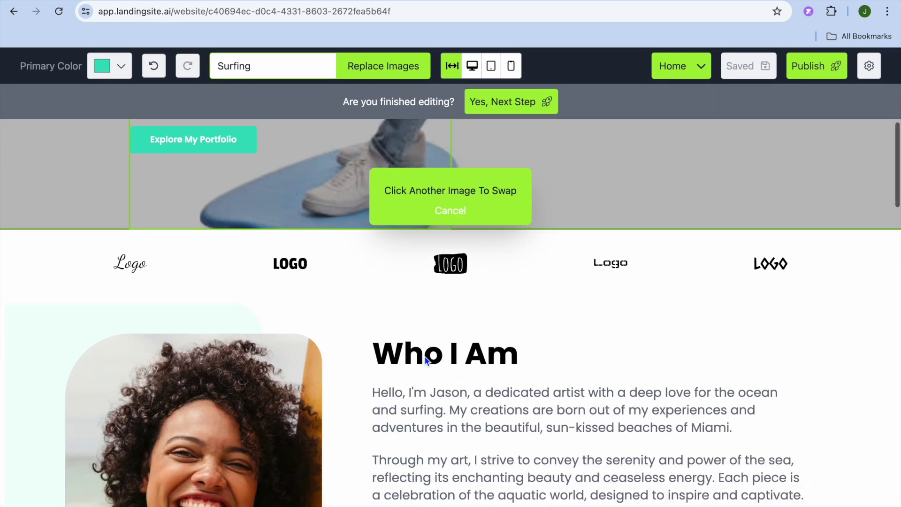
{"action": "left_click", "coordinate": [244, 398]}
{"action": "scroll", "coordinate": [295, 410], "scroll_direction": "up", "scroll_amount": 9}
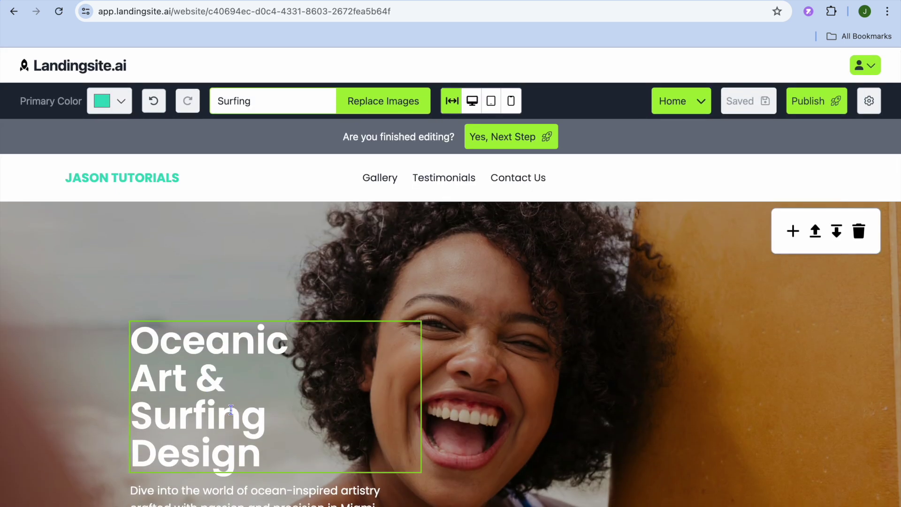
{"action": "scroll", "coordinate": [231, 410], "scroll_direction": "down", "scroll_amount": 2}
{"action": "left_click", "coordinate": [204, 362]}
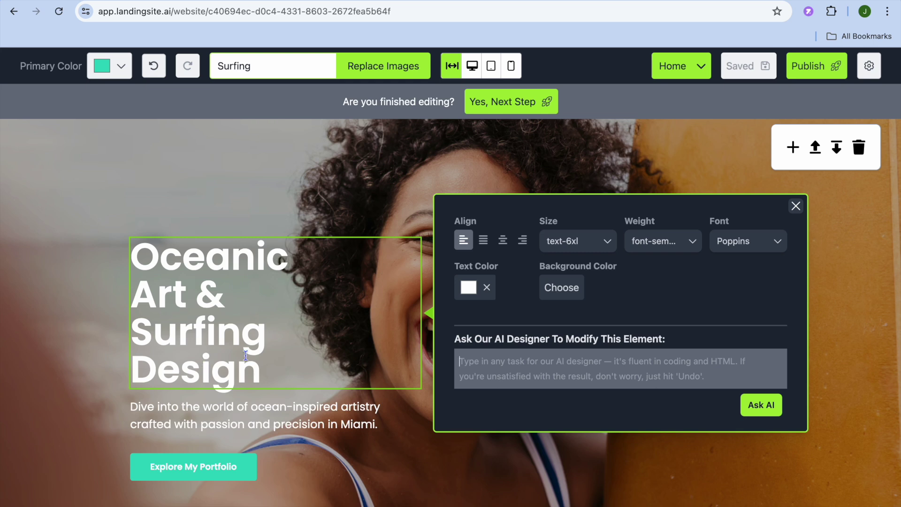
Select the whole Oceanic Art & Surfing Design heading and check its size choices, keeping text-base.
{"action": "key", "text": "Escape"}
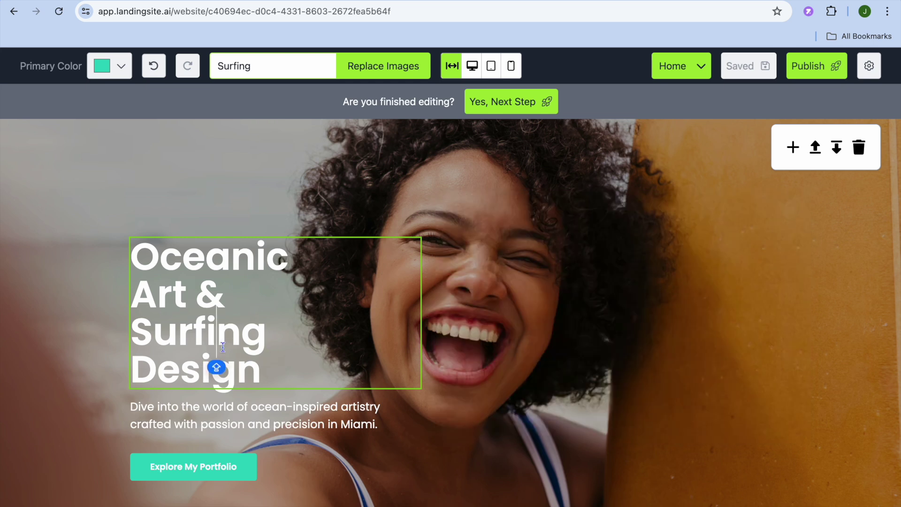
{"action": "left_click_drag", "start_coordinate": [261, 372], "coordinate": [131, 279]}
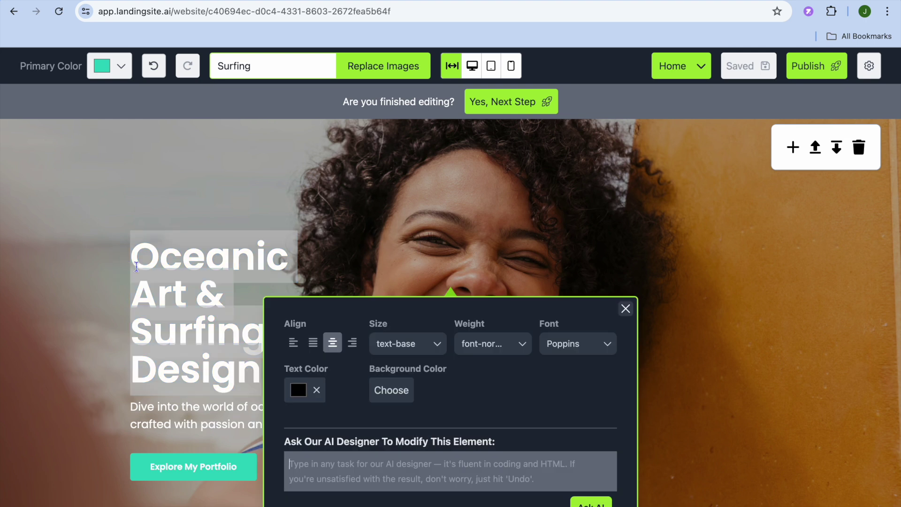
{"action": "left_click", "coordinate": [321, 461]}
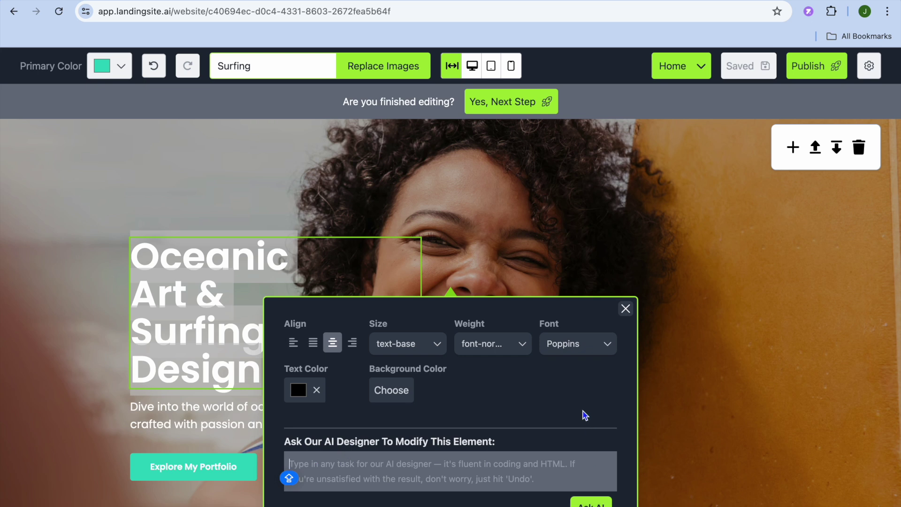
{"action": "left_click", "coordinate": [431, 347]}
{"action": "left_click", "coordinate": [433, 346]}
Inspect the Explore My Portfolio button's styling and link settings, closing them unchanged.
{"action": "left_click", "coordinate": [626, 308]}
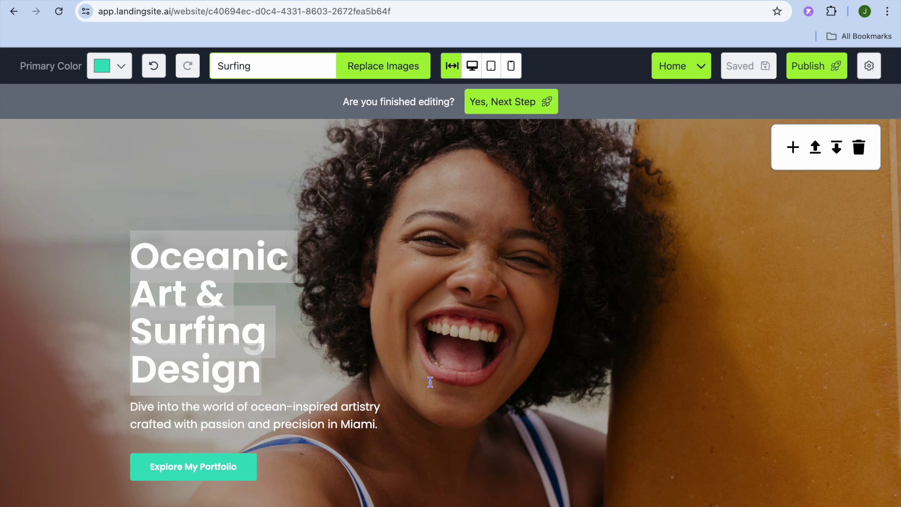
{"action": "left_click", "coordinate": [211, 468]}
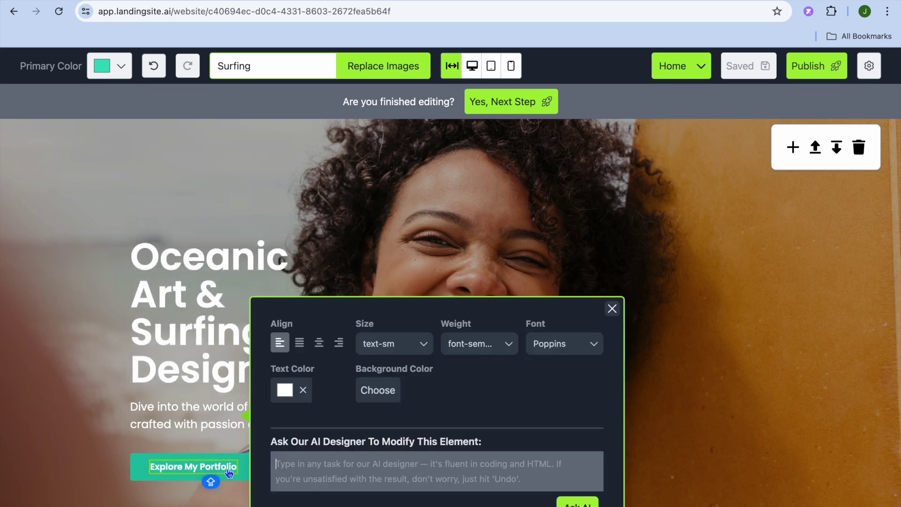
{"action": "left_click", "coordinate": [139, 464]}
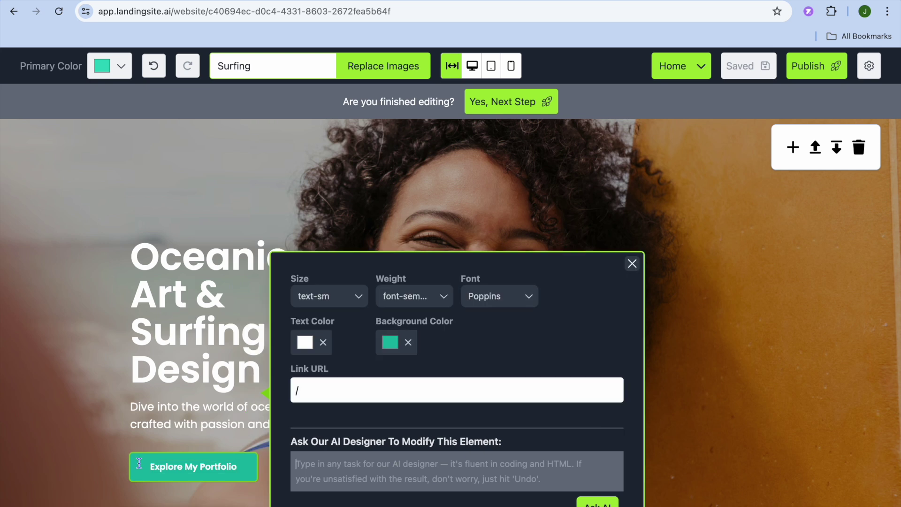
{"action": "left_click", "coordinate": [305, 391]}
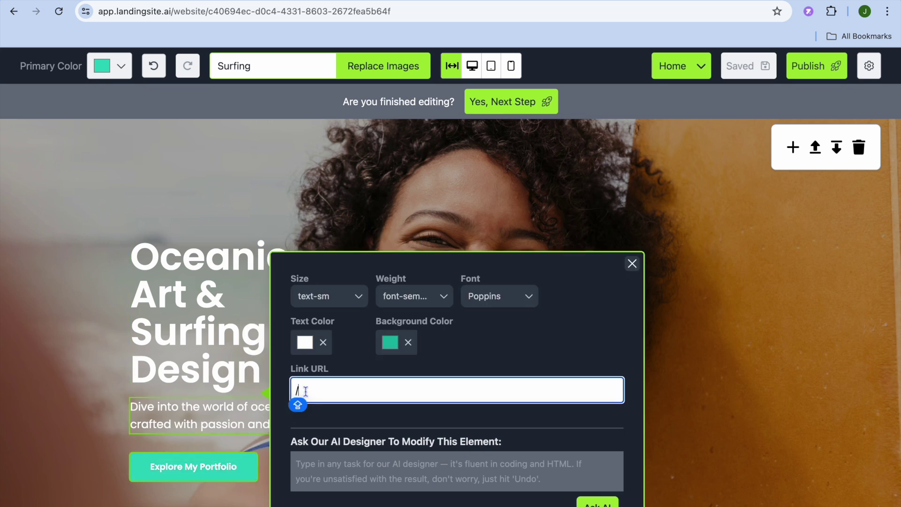
{"action": "left_click", "coordinate": [632, 263]}
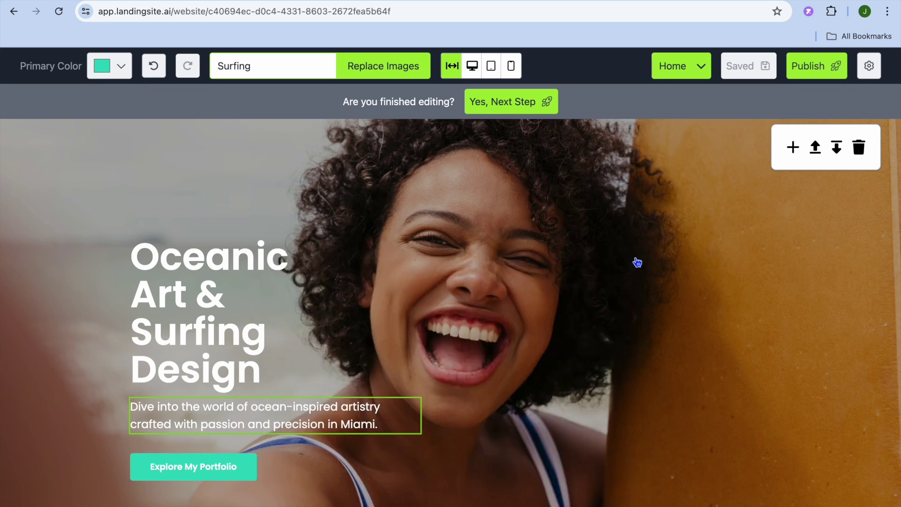
Add a new section described as 'GALLERY SECTION' and generate it.
{"action": "left_click", "coordinate": [794, 149]}
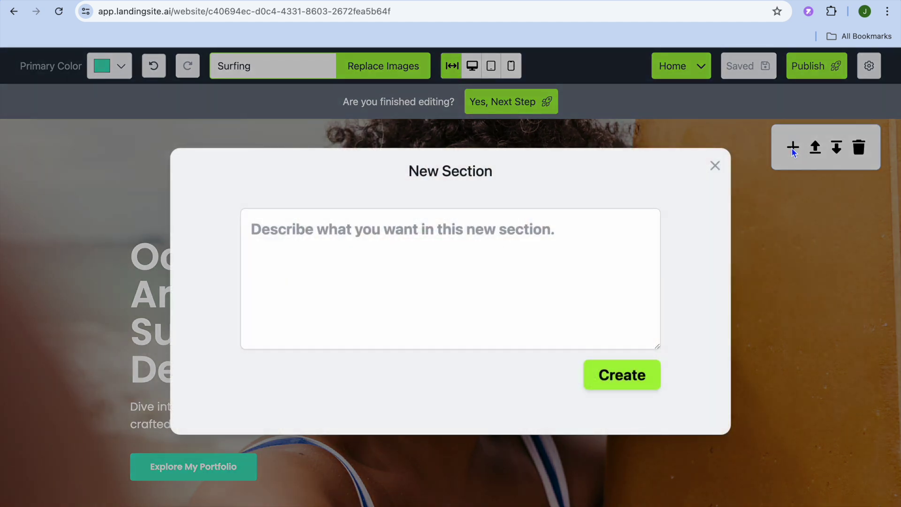
{"action": "left_click", "coordinate": [565, 234]}
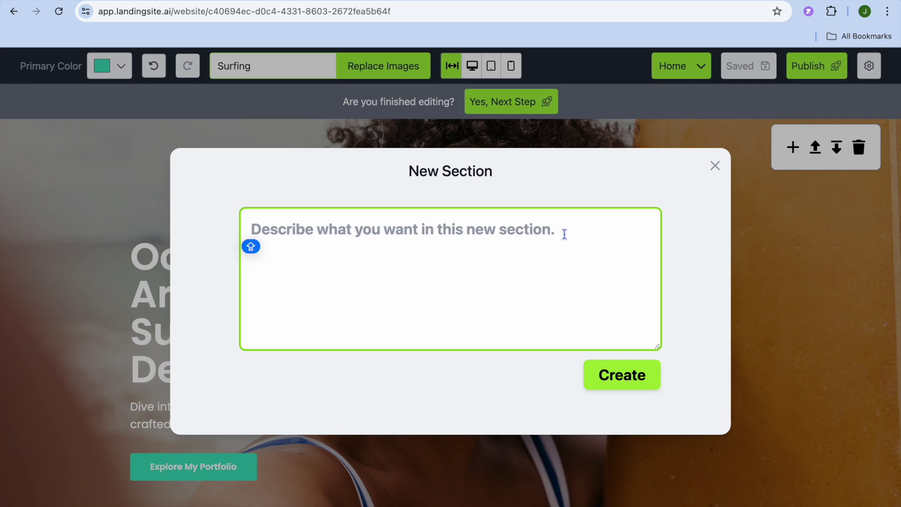
{"action": "type", "text": "GALLERY SECTION"}
{"action": "left_click", "coordinate": [610, 378]}
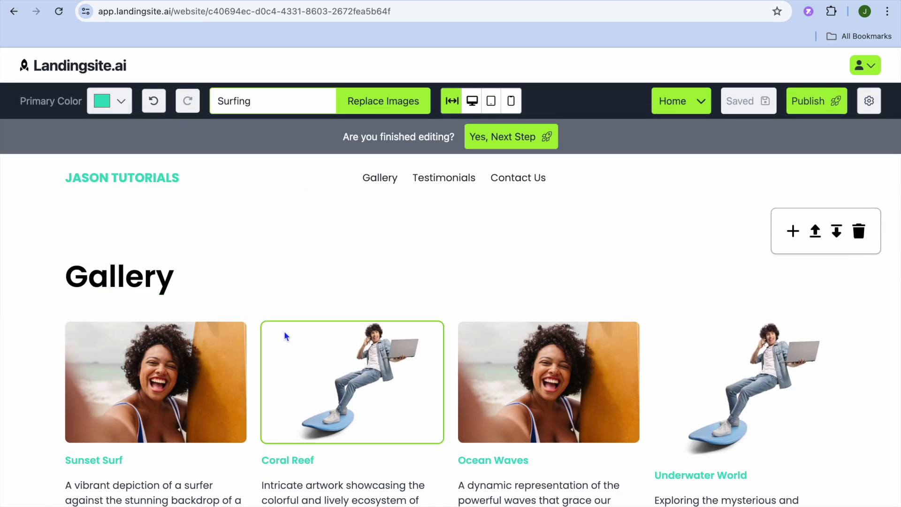
Open and close the Sunset Surf image and description options without changes.
{"action": "left_click", "coordinate": [217, 353]}
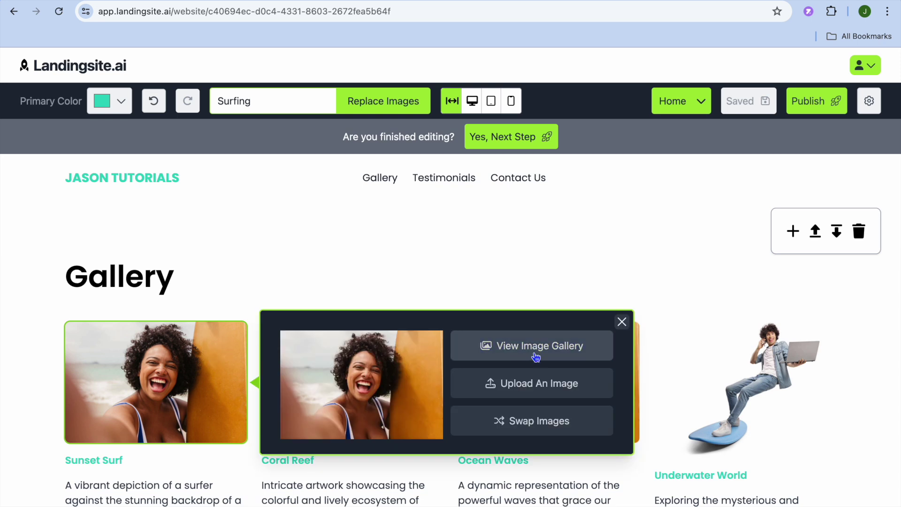
{"action": "left_click", "coordinate": [622, 321]}
{"action": "scroll", "coordinate": [197, 417], "scroll_direction": "down", "scroll_amount": 2}
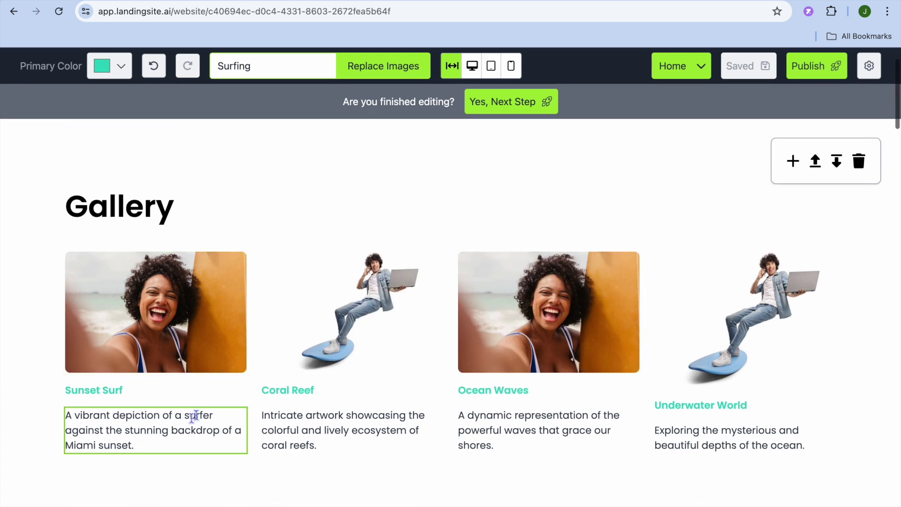
{"action": "left_click", "coordinate": [154, 424]}
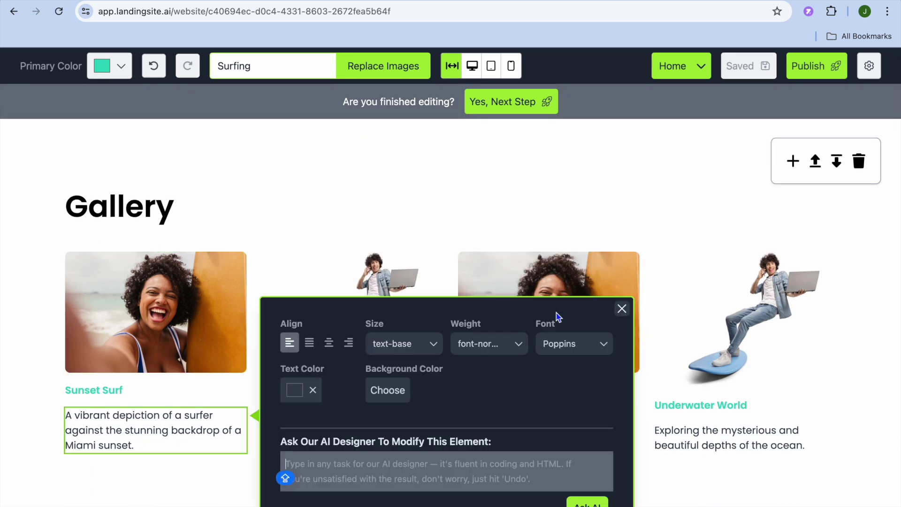
{"action": "left_click", "coordinate": [622, 309]}
Scroll through the whole home page, from the hero down to the contact form.
{"action": "scroll", "coordinate": [569, 346], "scroll_direction": "up", "scroll_amount": 10}
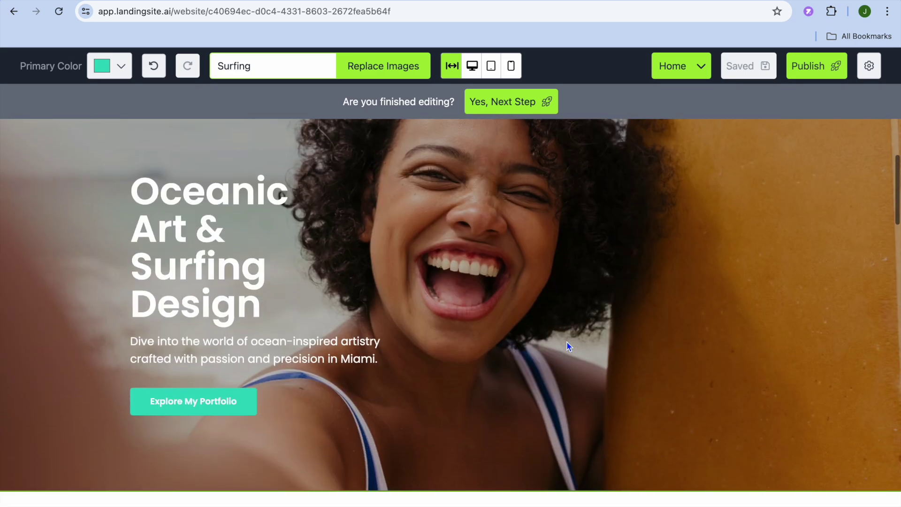
{"action": "scroll", "coordinate": [569, 347], "scroll_direction": "down", "scroll_amount": 10}
{"action": "scroll", "coordinate": [567, 347], "scroll_direction": "down", "scroll_amount": 20}
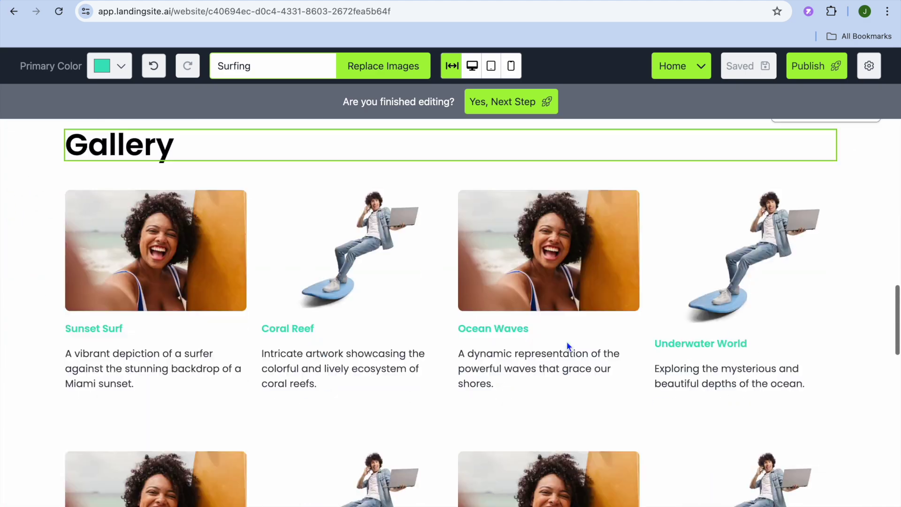
{"action": "scroll", "coordinate": [567, 342], "scroll_direction": "down", "scroll_amount": 2}
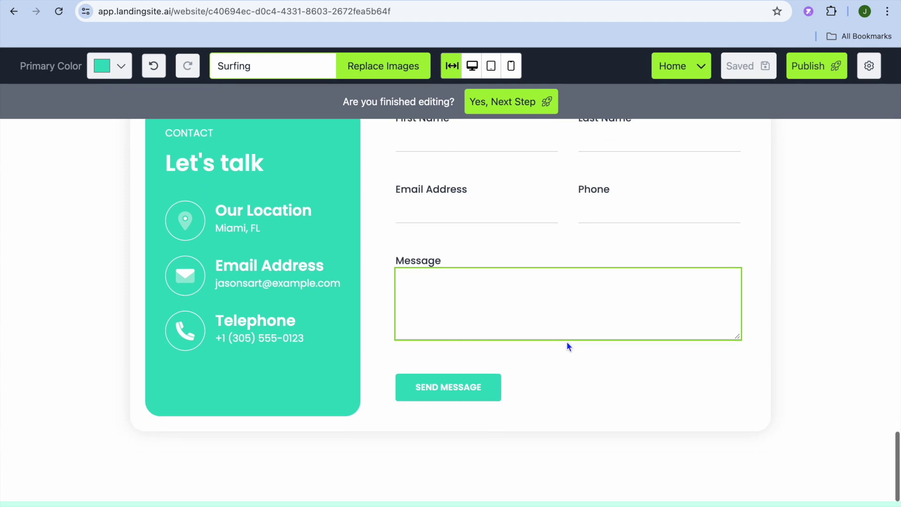
{"action": "scroll", "coordinate": [522, 336], "scroll_direction": "up", "scroll_amount": 5}
{"action": "scroll", "coordinate": [523, 336], "scroll_direction": "down", "scroll_amount": 10}
{"action": "scroll", "coordinate": [522, 336], "scroll_direction": "up", "scroll_amount": 20}
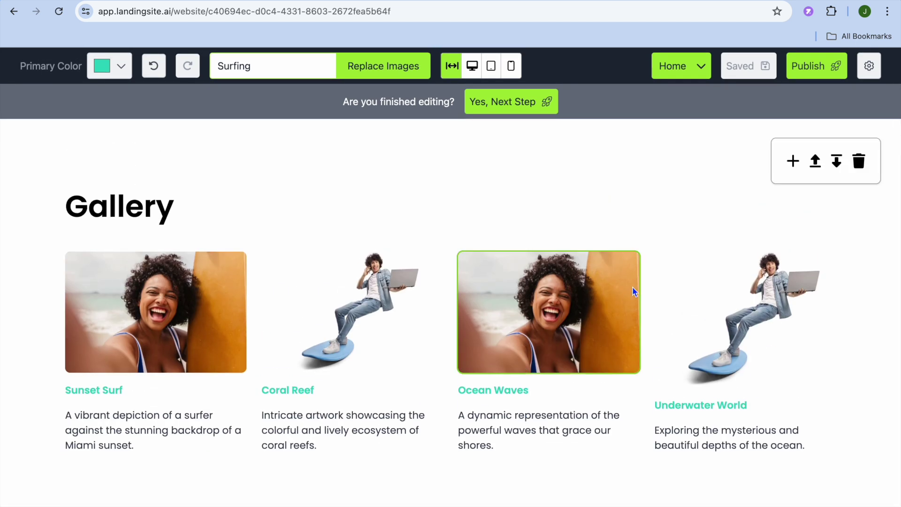
{"action": "left_click", "coordinate": [699, 77]}
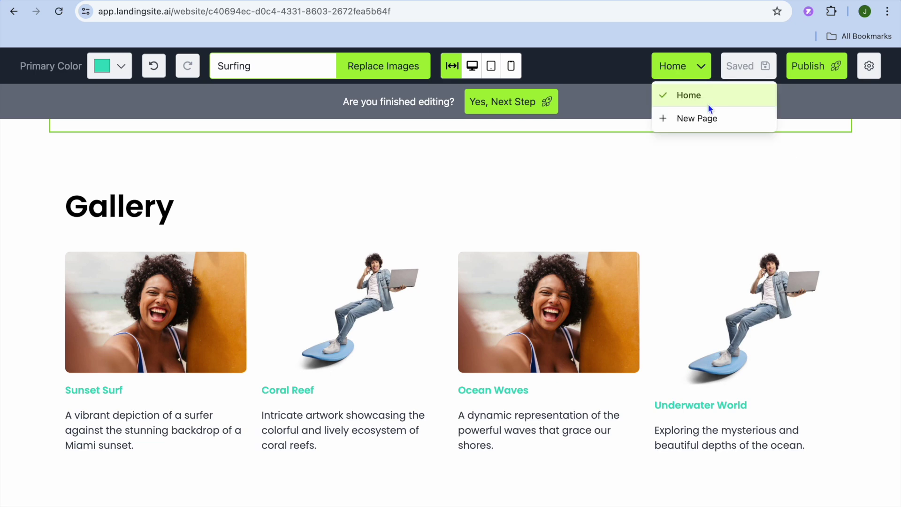
{"action": "left_click", "coordinate": [697, 116]}
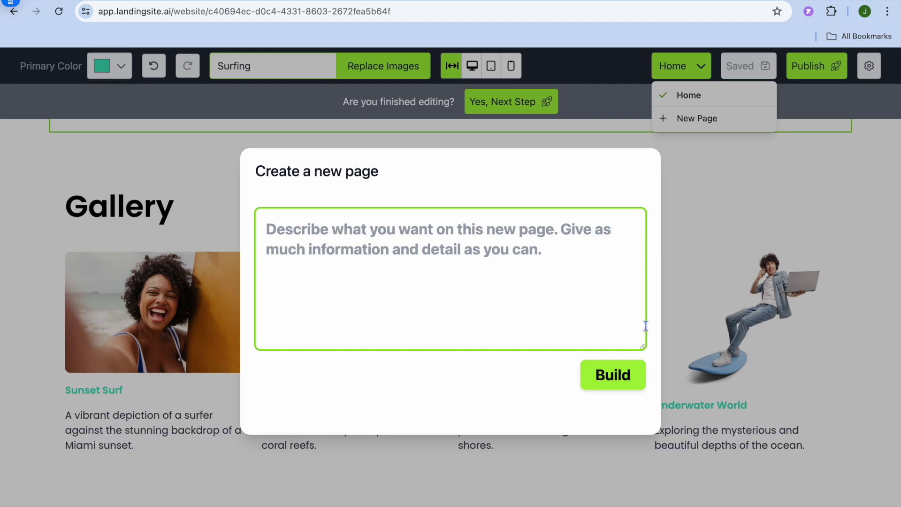
{"action": "left_click", "coordinate": [697, 228]}
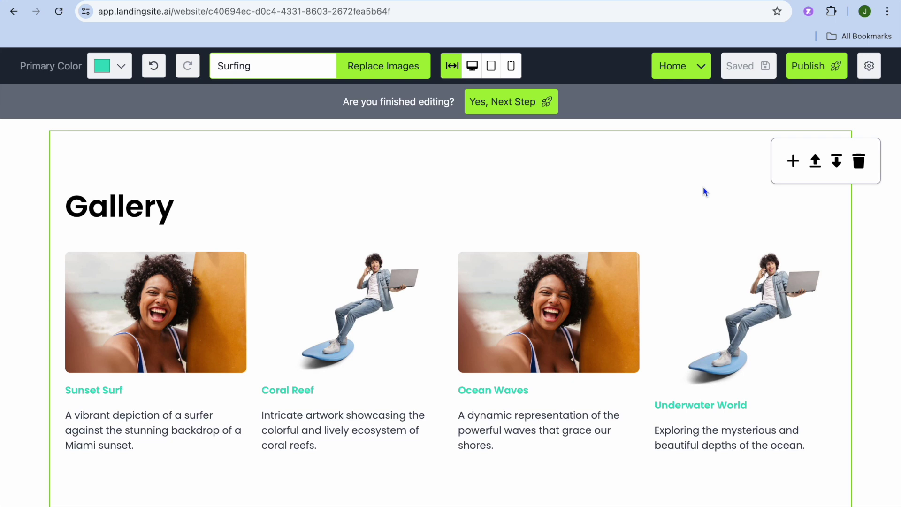
{"action": "left_click", "coordinate": [515, 108]}
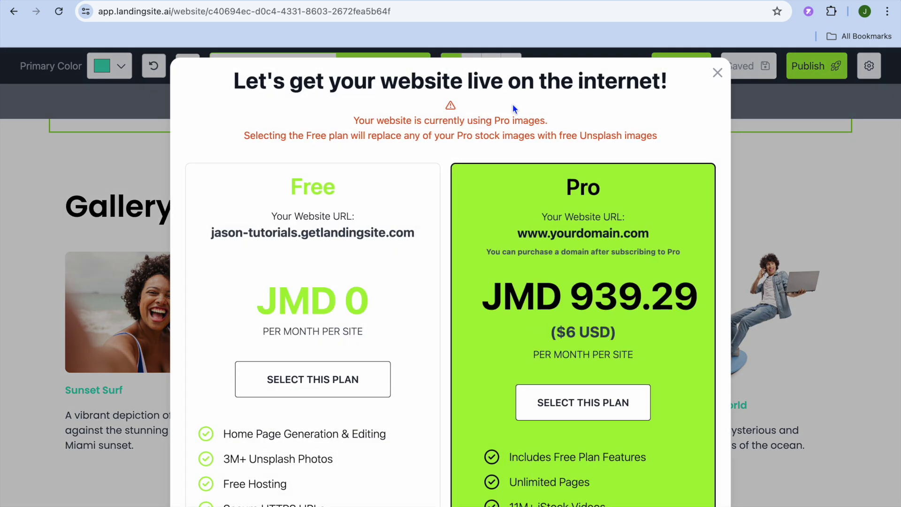
Select the Free plan and accept replacing the Pro stock photos with free surfing images.
{"action": "scroll", "coordinate": [372, 210], "scroll_direction": "down", "scroll_amount": 3}
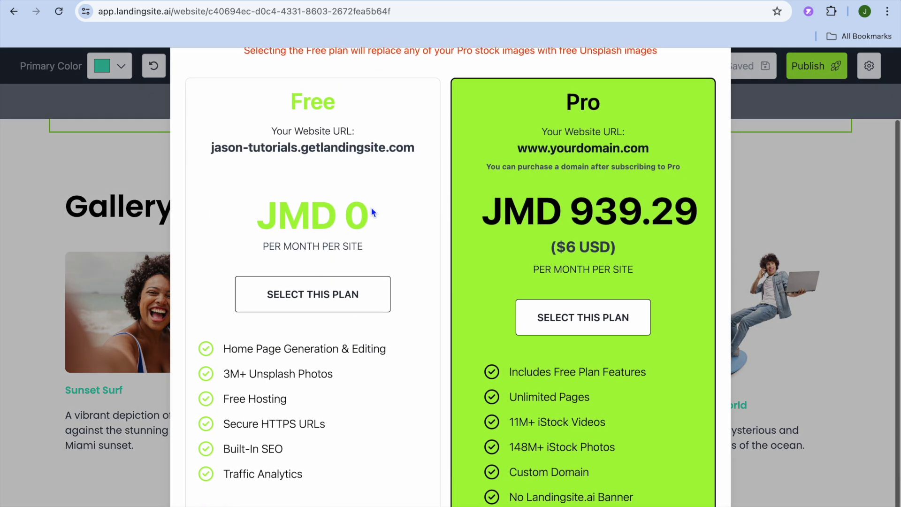
{"action": "left_click", "coordinate": [323, 285]}
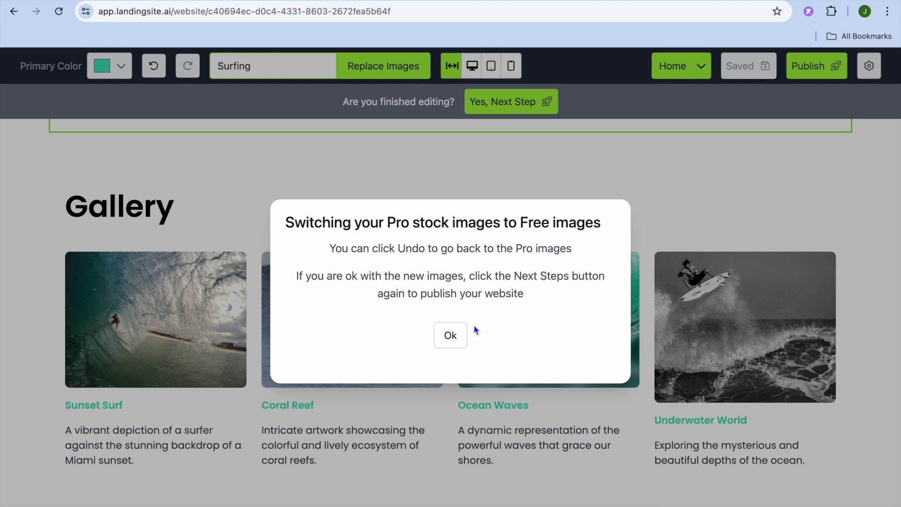
{"action": "left_click", "coordinate": [450, 335]}
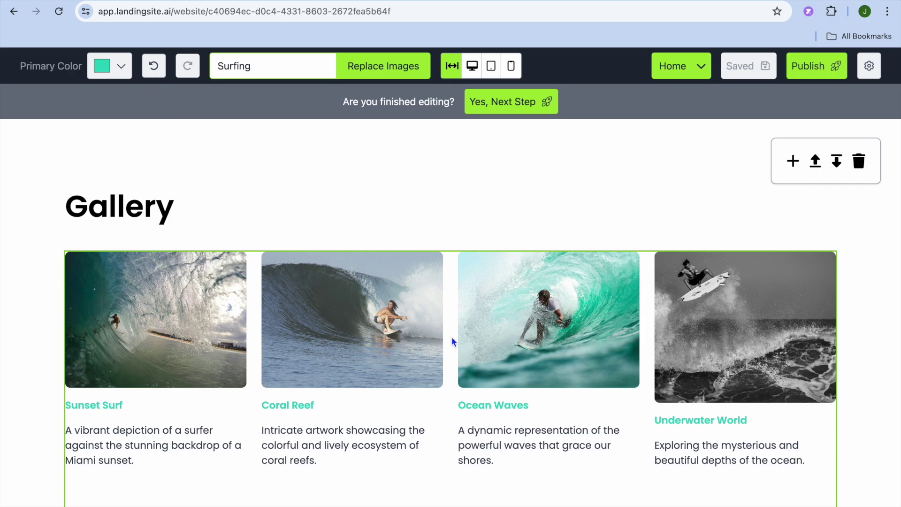
{"action": "scroll", "coordinate": [451, 337], "scroll_direction": "down", "scroll_amount": 8}
{"action": "scroll", "coordinate": [452, 336], "scroll_direction": "up", "scroll_amount": 1}
{"action": "scroll", "coordinate": [451, 336], "scroll_direction": "up", "scroll_amount": 8}
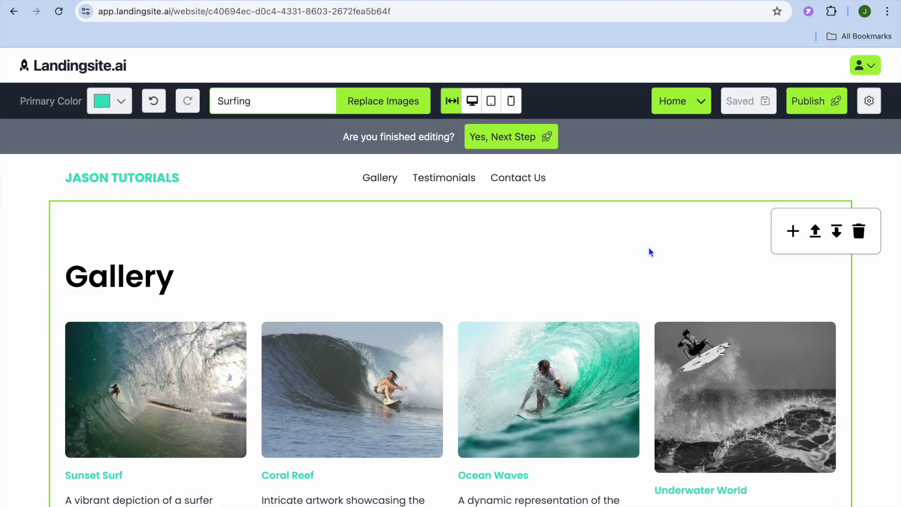
Publish the site to the free jason-tutorials.getlandingsite.com domain and open the live link.
{"action": "left_click", "coordinate": [810, 104]}
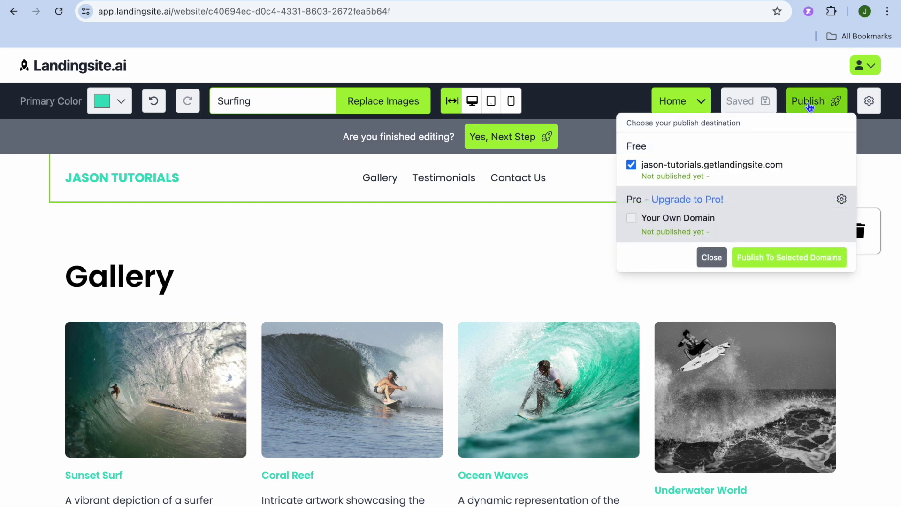
{"action": "left_click_drag", "start_coordinate": [787, 161], "coordinate": [651, 167]}
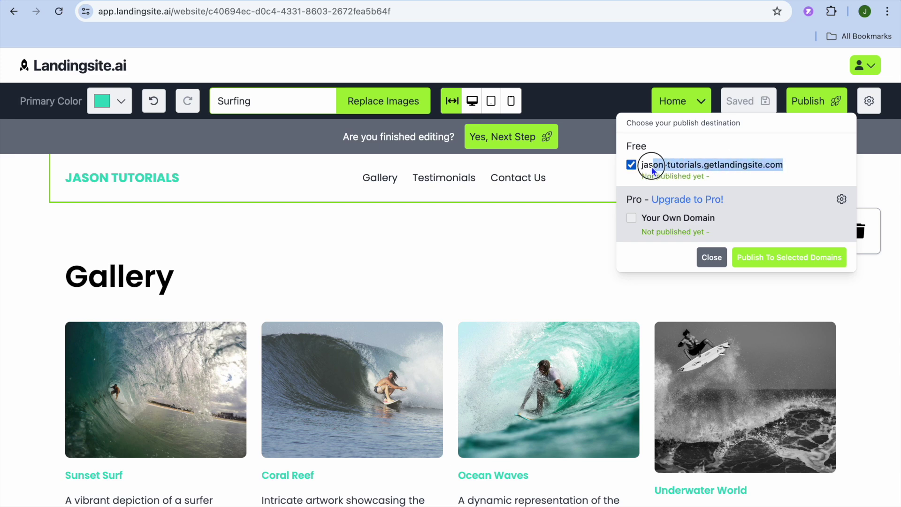
{"action": "left_click", "coordinate": [787, 261]}
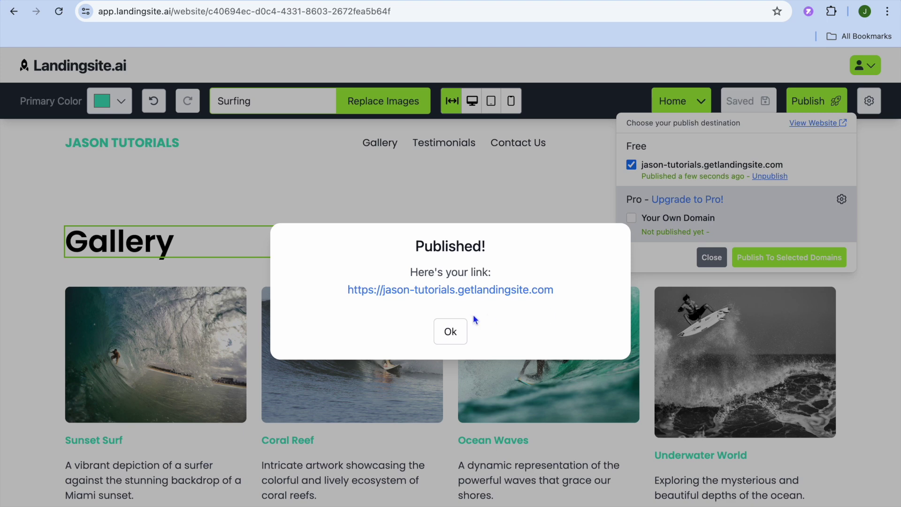
{"action": "left_click", "coordinate": [475, 290]}
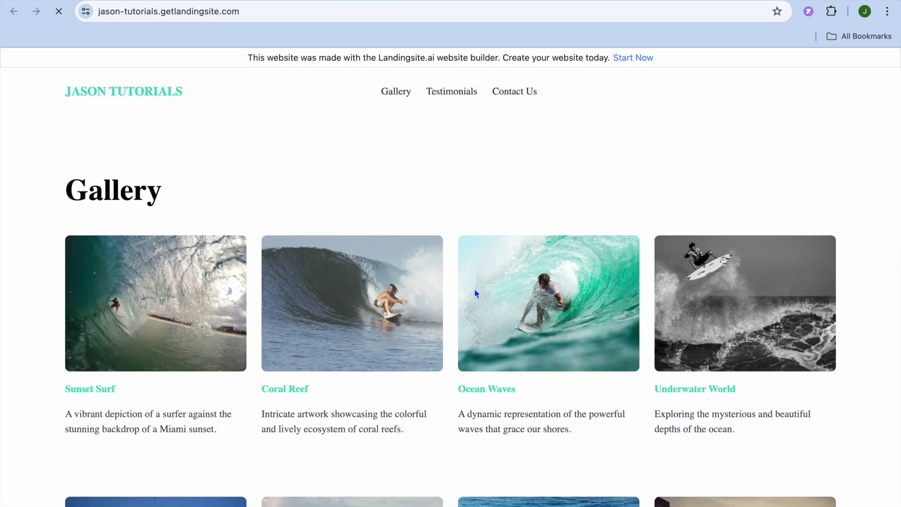
Scroll the live site through the hero, the eight-card surf Gallery and the Who I Am section.
{"action": "scroll", "coordinate": [477, 244], "scroll_direction": "down", "scroll_amount": 4}
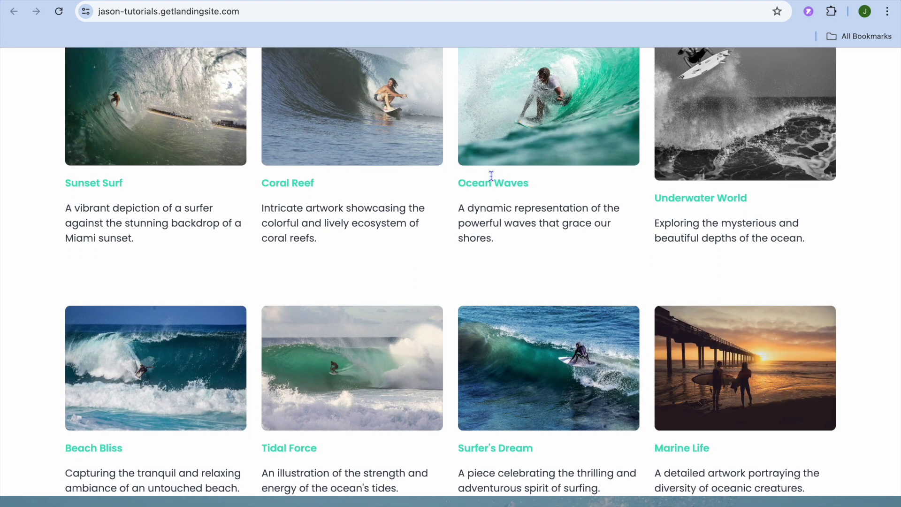
{"action": "scroll", "coordinate": [491, 177], "scroll_direction": "up", "scroll_amount": 5}
{"action": "scroll", "coordinate": [482, 124], "scroll_direction": "down", "scroll_amount": 12}
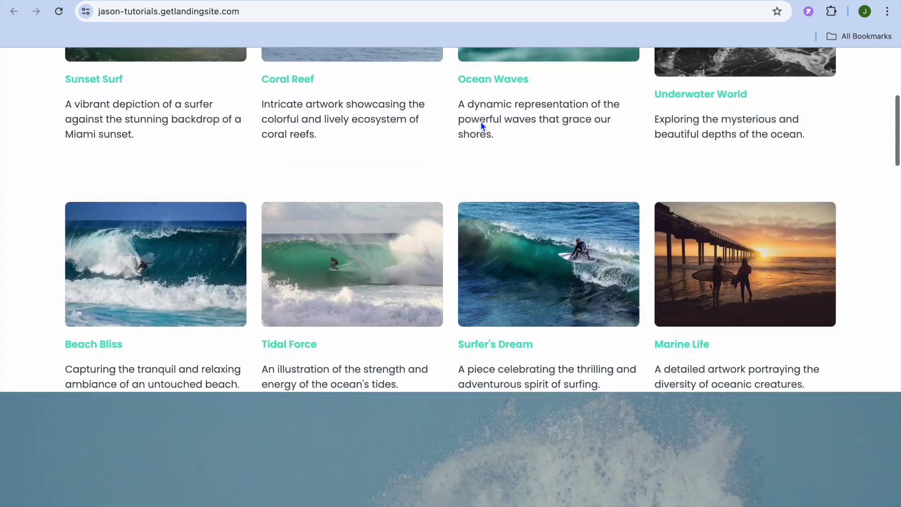
{"action": "scroll", "coordinate": [482, 126], "scroll_direction": "down", "scroll_amount": 8}
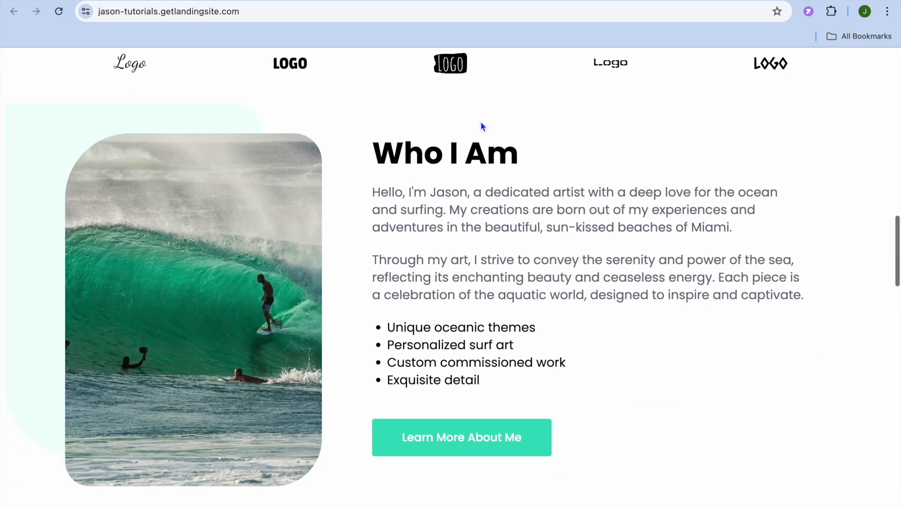
{"action": "scroll", "coordinate": [480, 120], "scroll_direction": "down", "scroll_amount": 1}
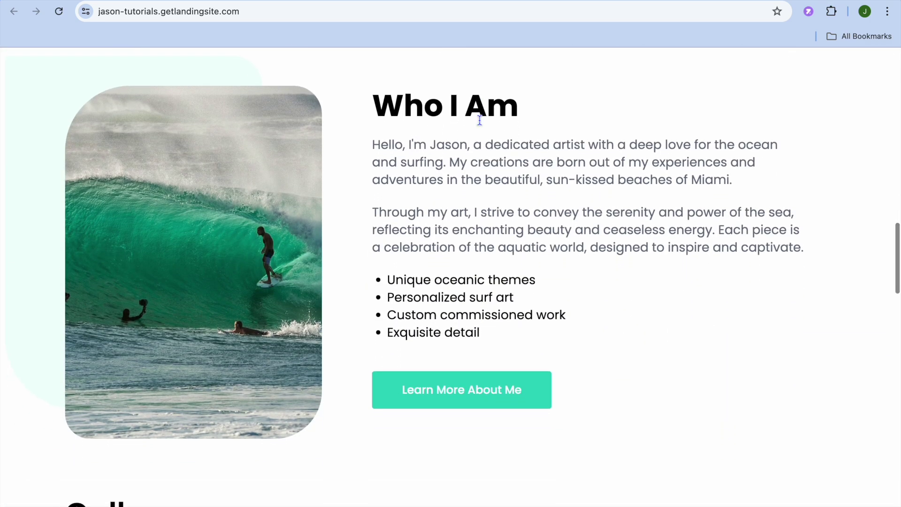
{"action": "scroll", "coordinate": [479, 120], "scroll_direction": "down", "scroll_amount": 10}
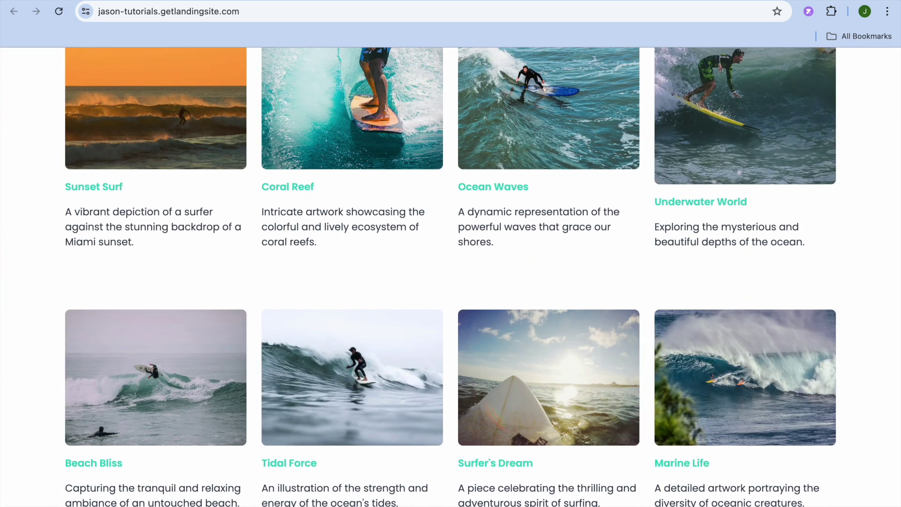